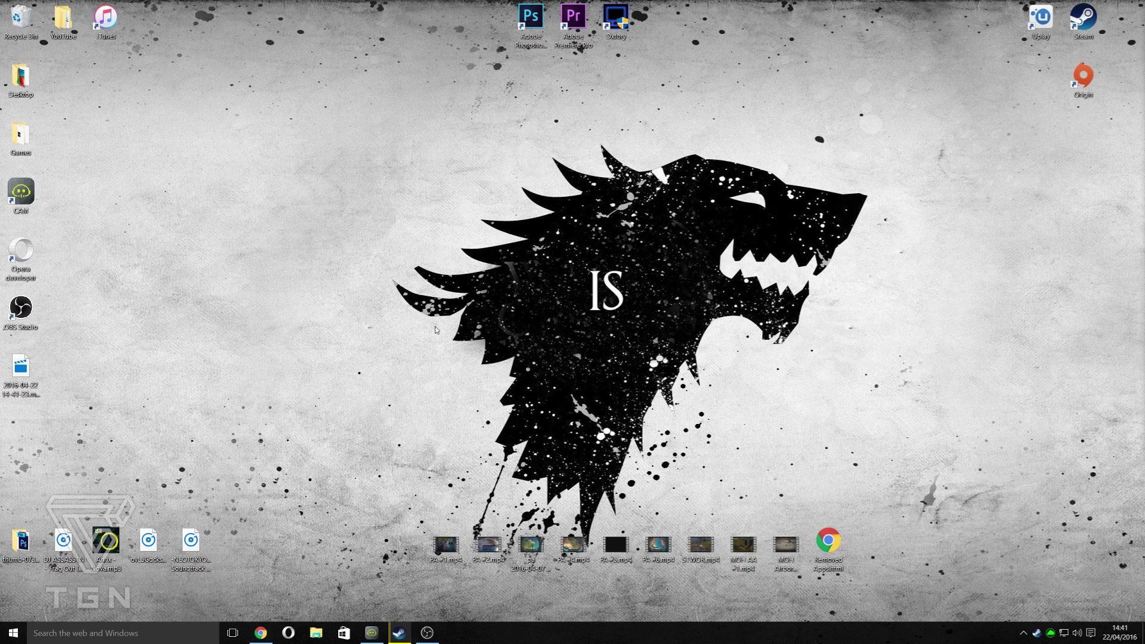
# Step: Open Opera's Settings page, then bring forward the Chrome window showing the Medal of Honor wiki
pyautogui.click(288, 632)
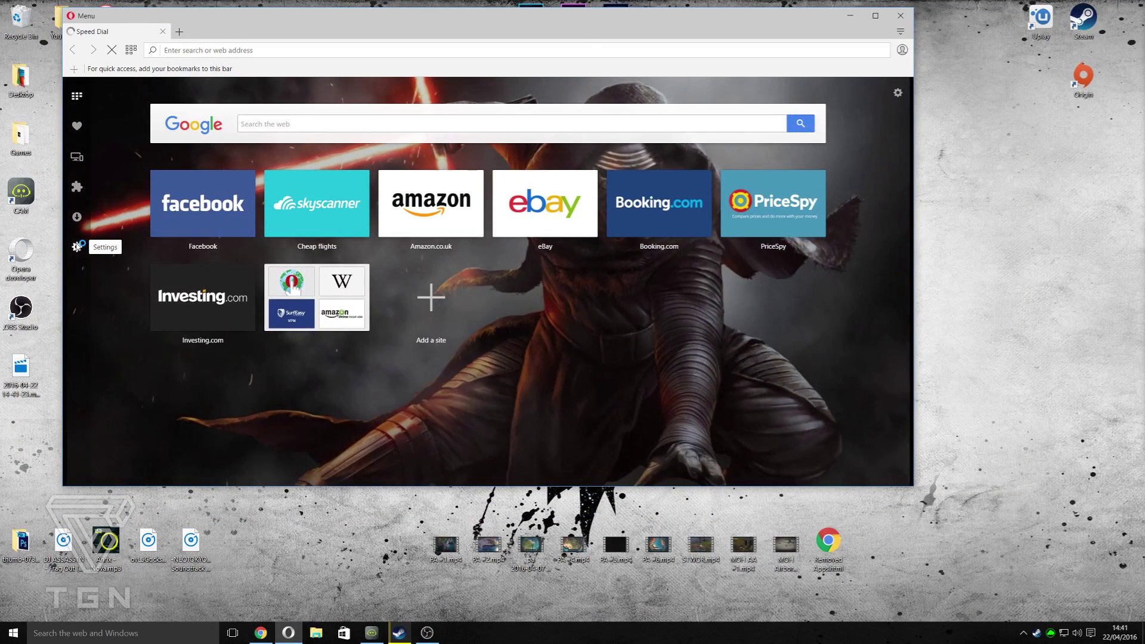
pyautogui.click(77, 247)
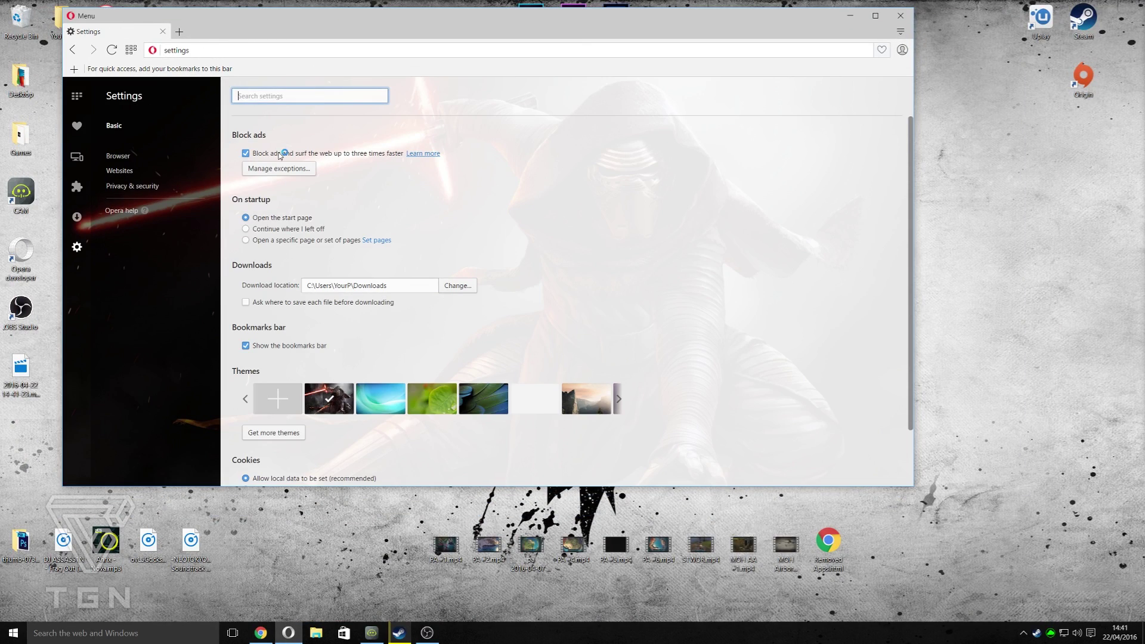
pyautogui.click(261, 633)
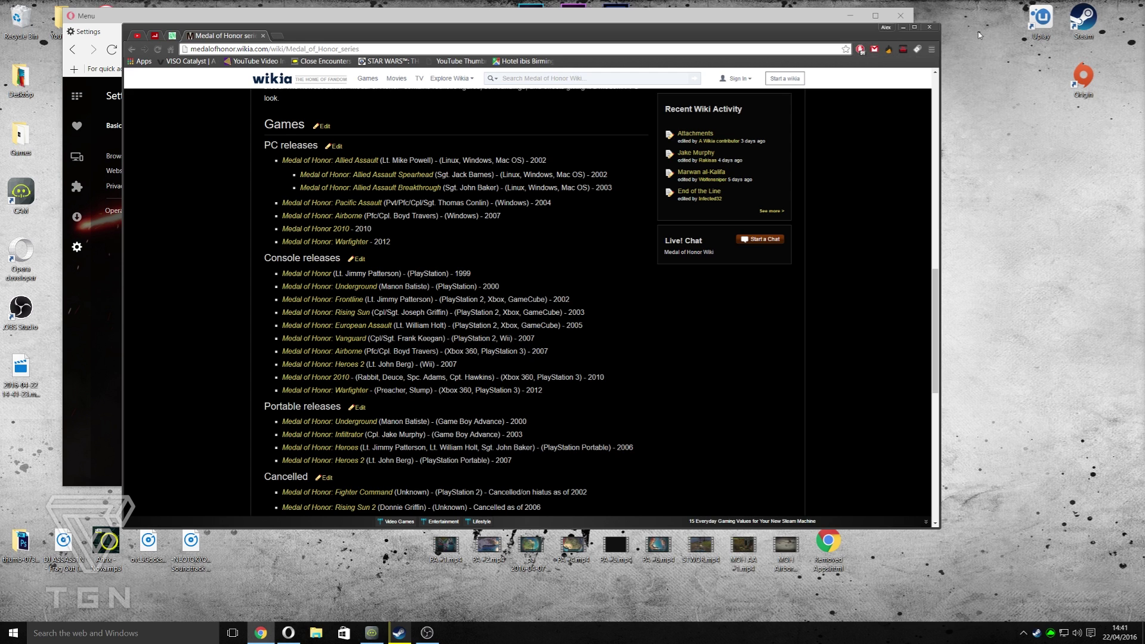
# Step: Minimize Chrome, confirm Enable VPN is checked under Privacy & security, and return to Speed Dial
pyautogui.click(903, 27)
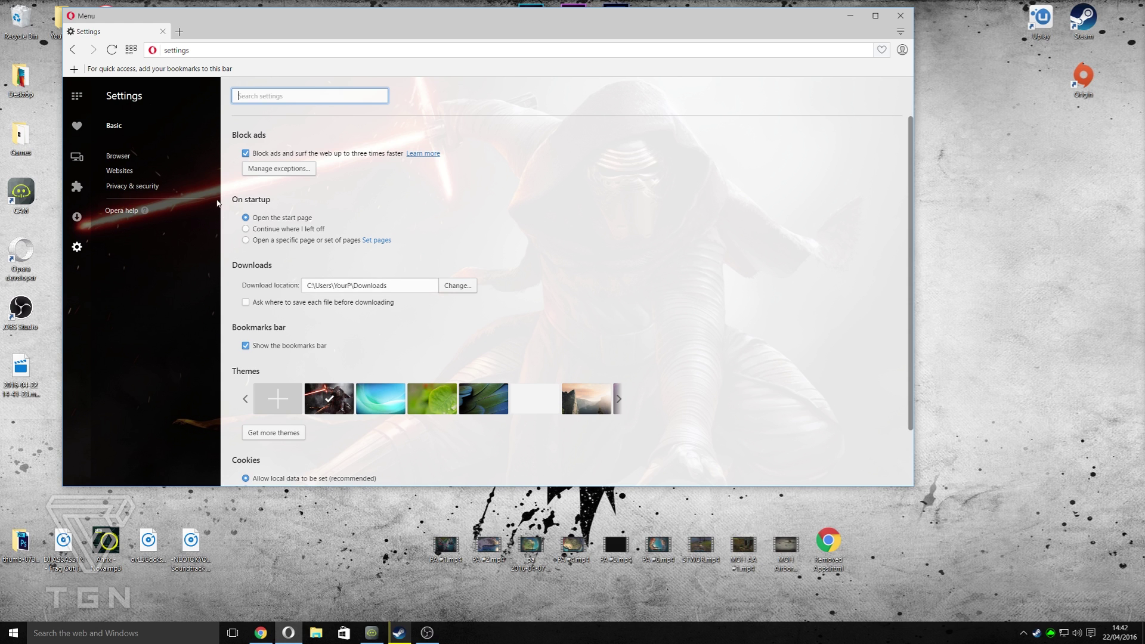
pyautogui.click(169, 190)
pyautogui.scroll(-3, 298, 275)
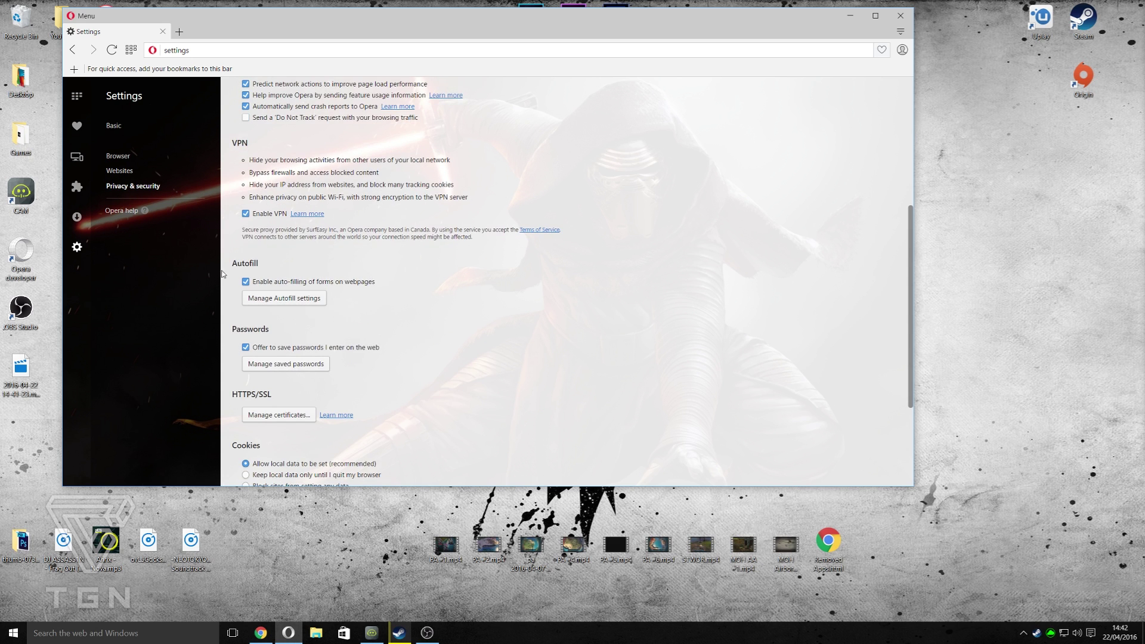
pyautogui.scroll(2, 225, 274)
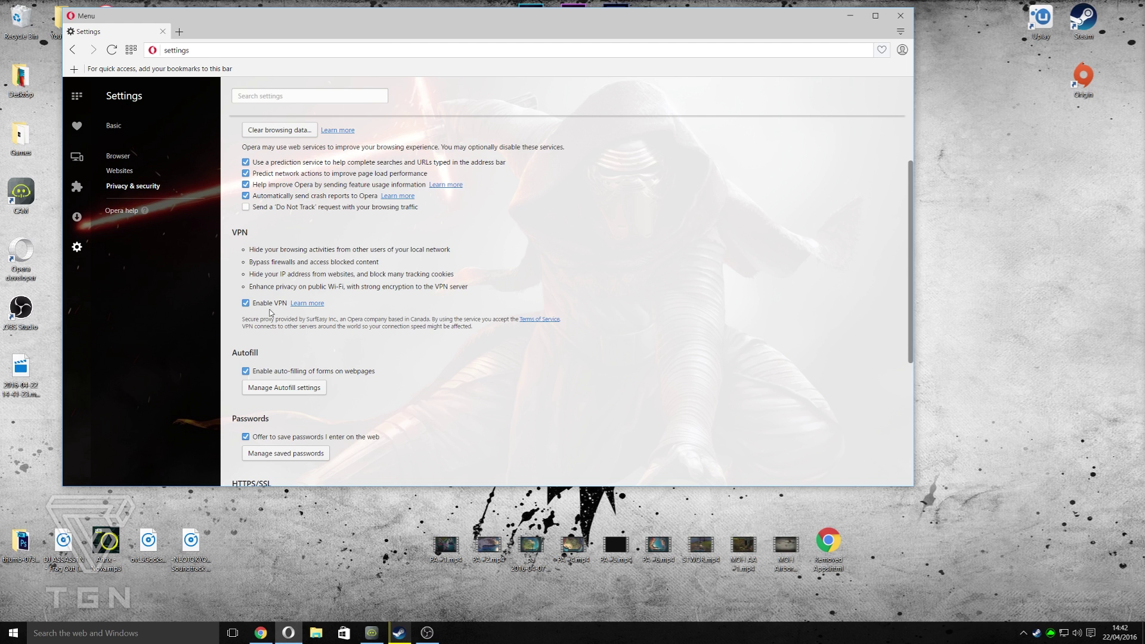
pyautogui.click(77, 100)
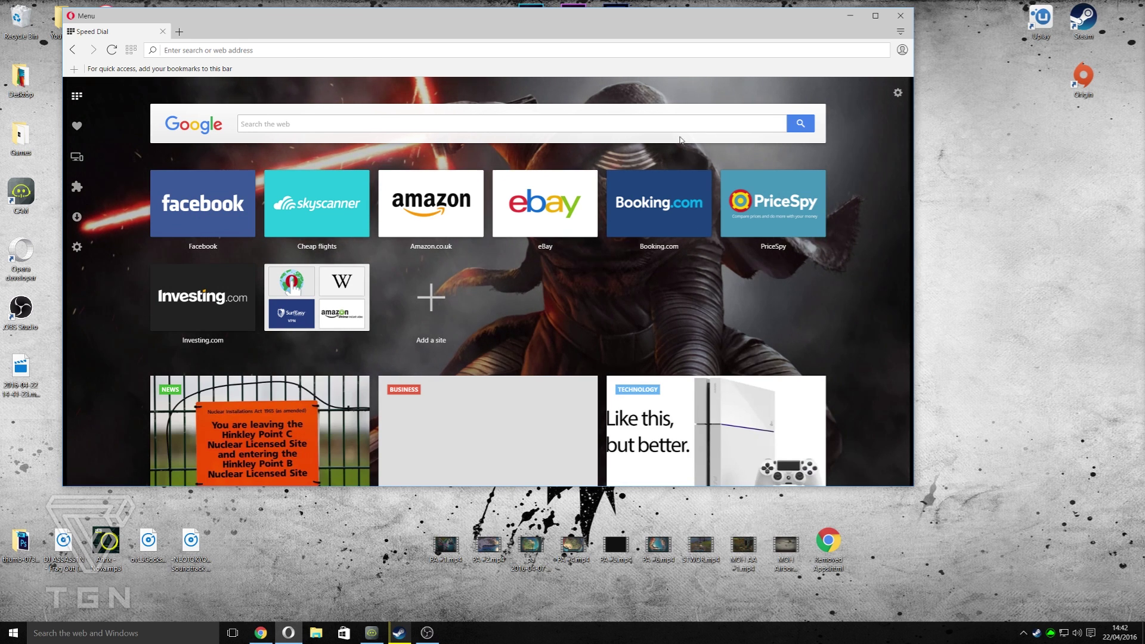
# Step: In the start page's Navigation options, toggle the Settings shortcut off and back on, then reopen Settings
pyautogui.click(897, 93)
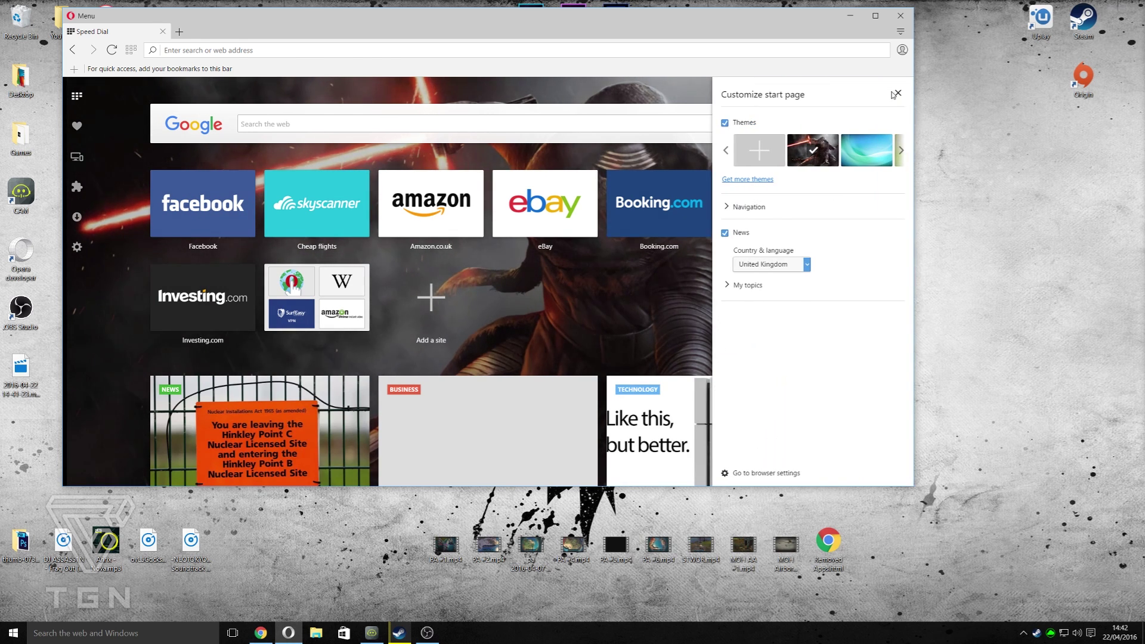
pyautogui.click(793, 206)
pyautogui.click(737, 261)
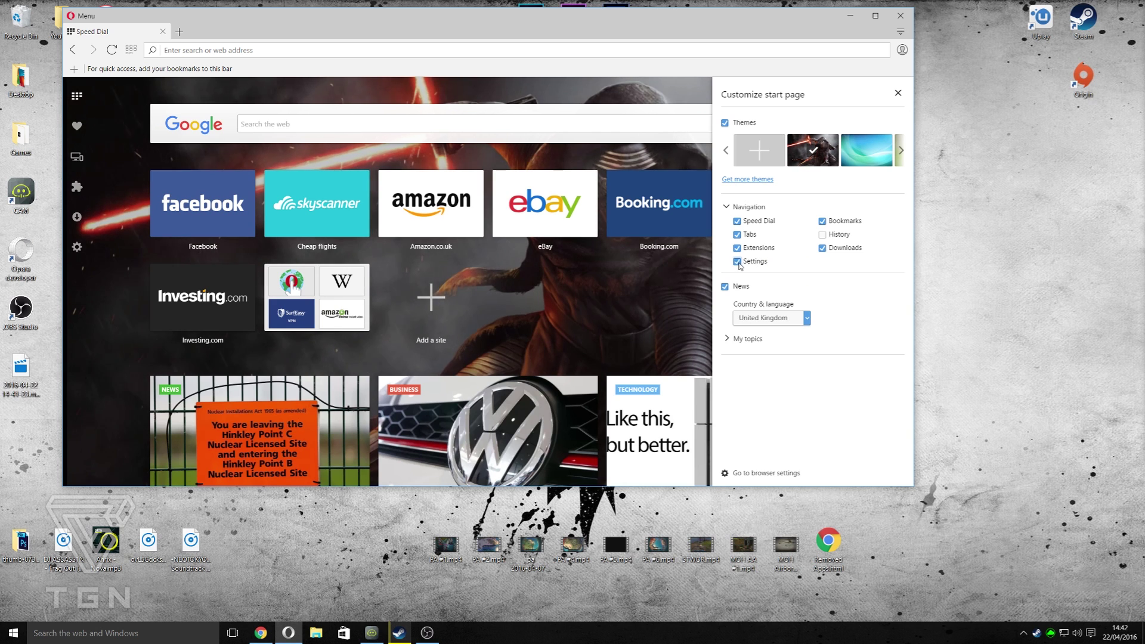
pyautogui.click(737, 261)
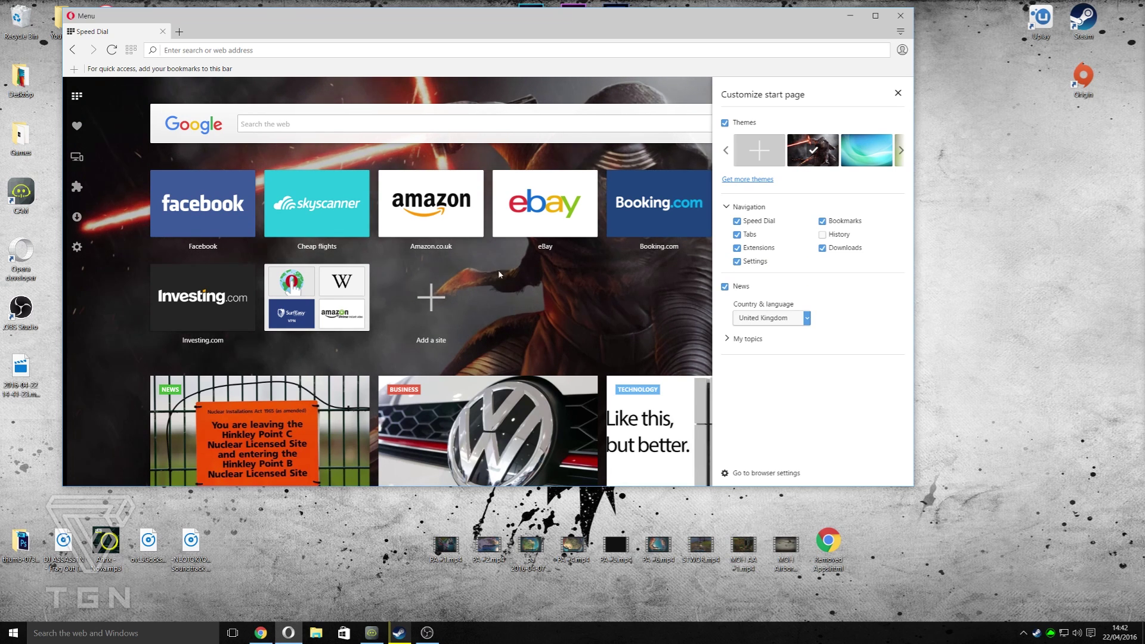
pyautogui.click(77, 246)
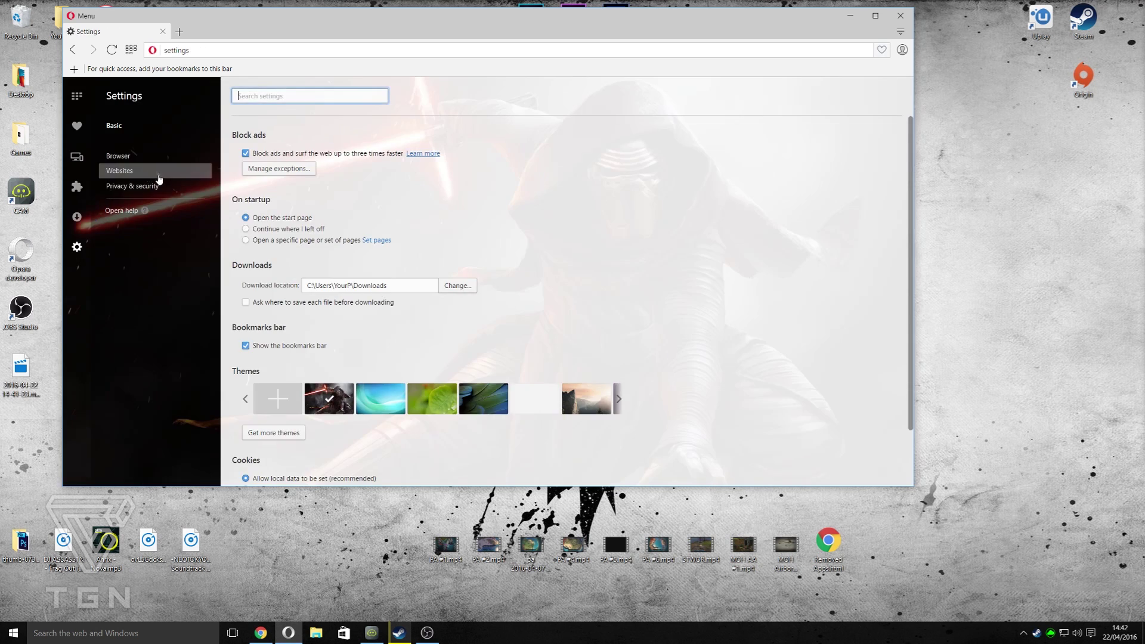
# Step: From the Privacy & security settings, go to netflix through the address bar to reach its sign-in page
pyautogui.click(134, 186)
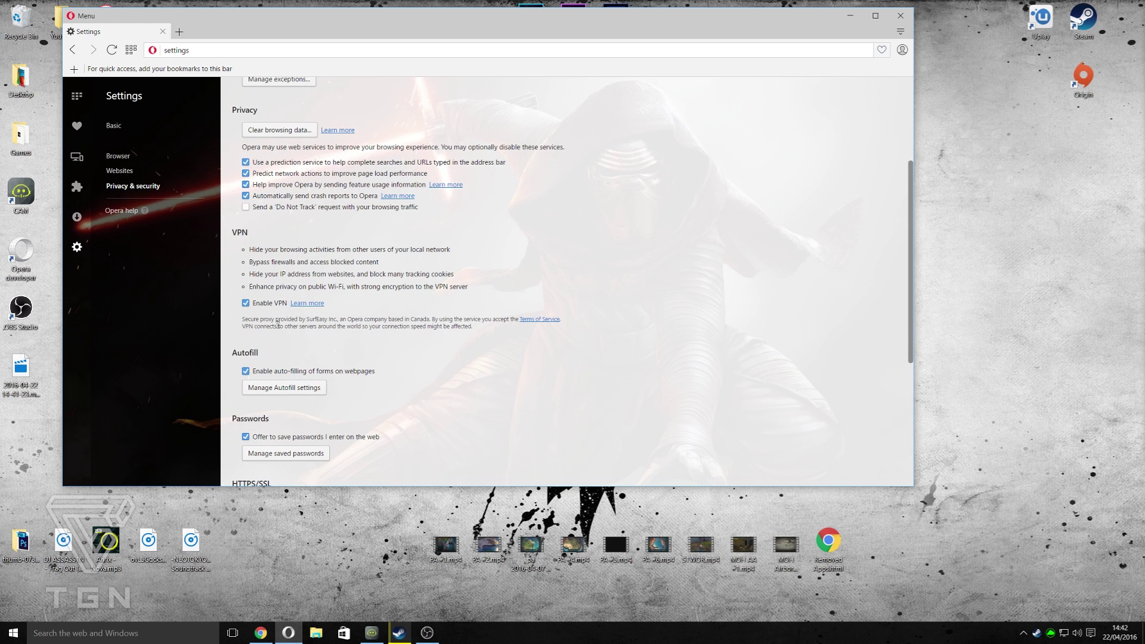
pyautogui.click(209, 45)
pyautogui.write('netflix.com/Log')
pyautogui.press('Return')
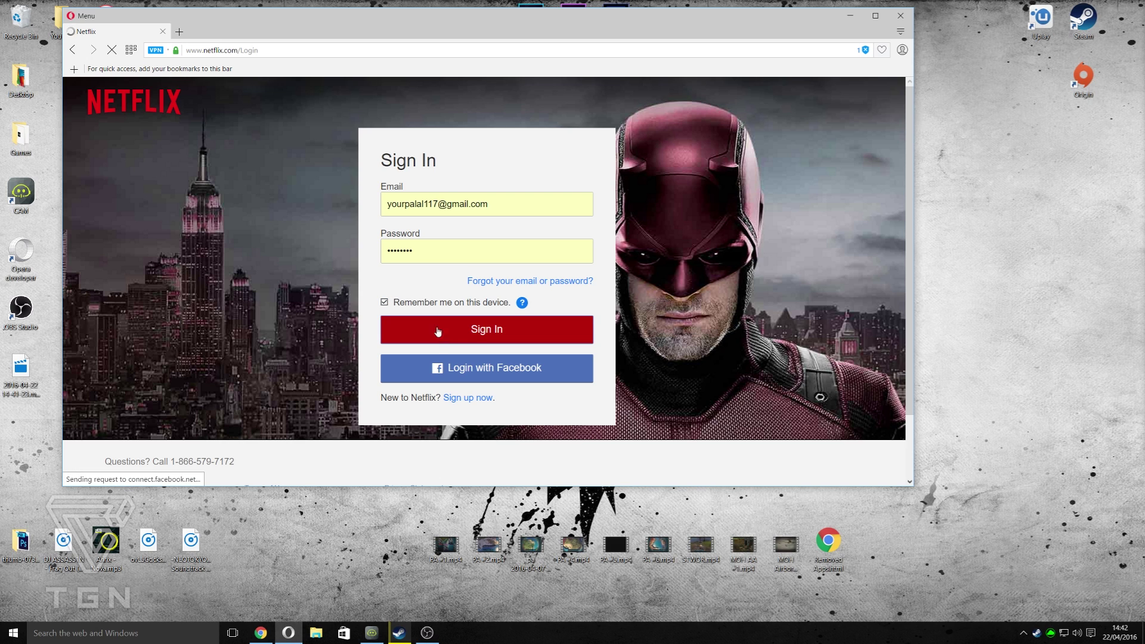
# Step: Confirm in the VPN panel that the virtual location is United States
pyautogui.click(156, 50)
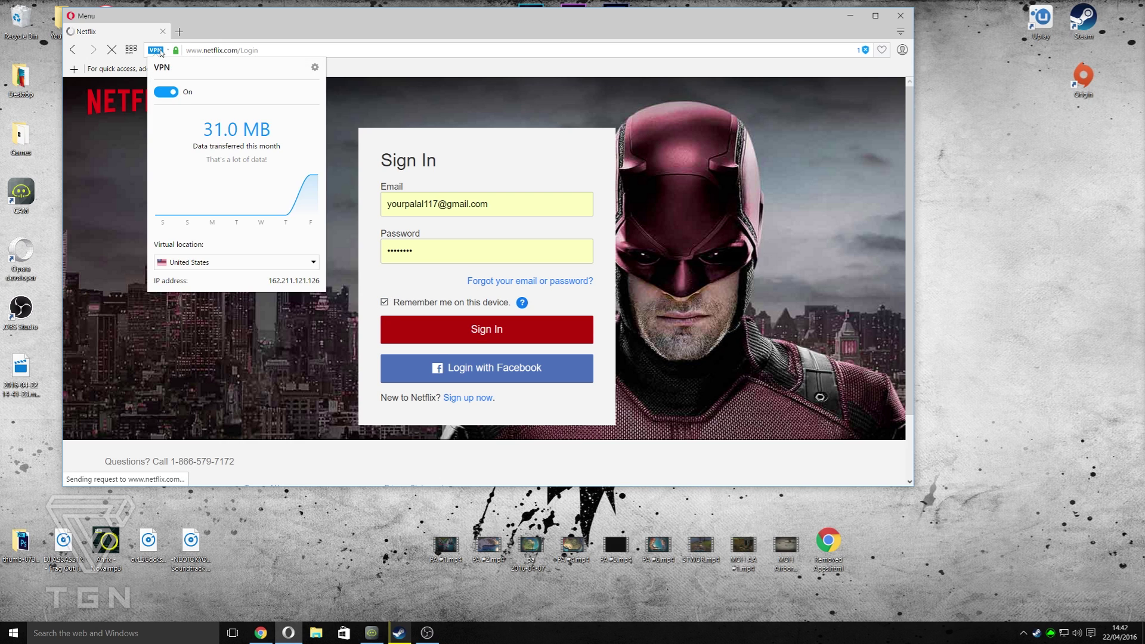
pyautogui.click(245, 263)
pyautogui.click(245, 262)
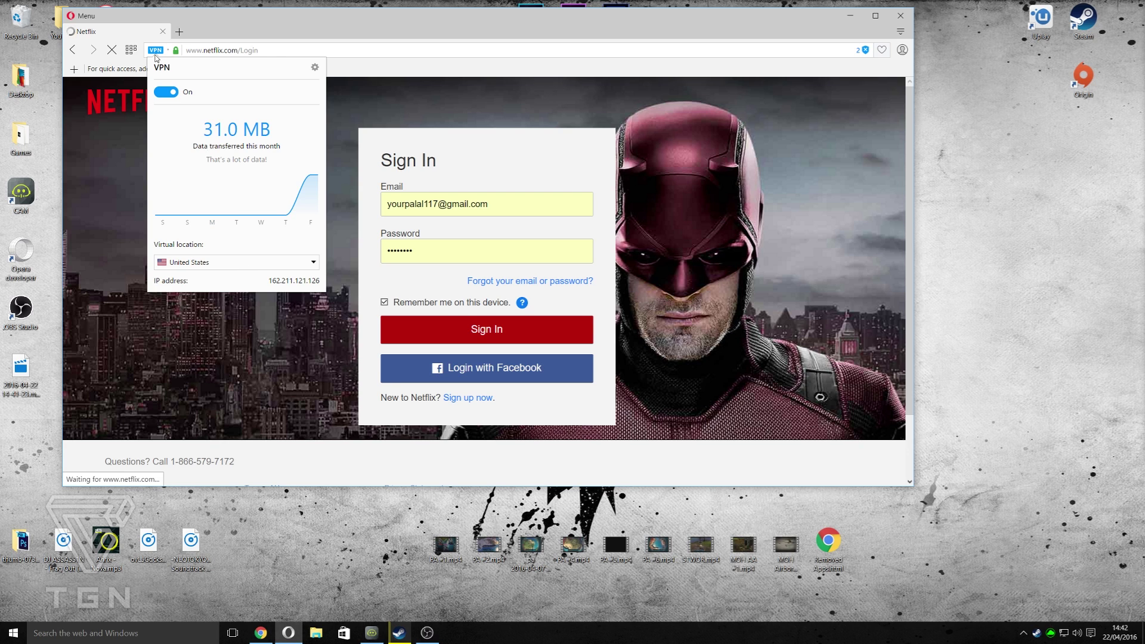
# Step: Sign in to Netflix, choose the viewing profile, and scroll through the US browse catalogue
pyautogui.click(444, 331)
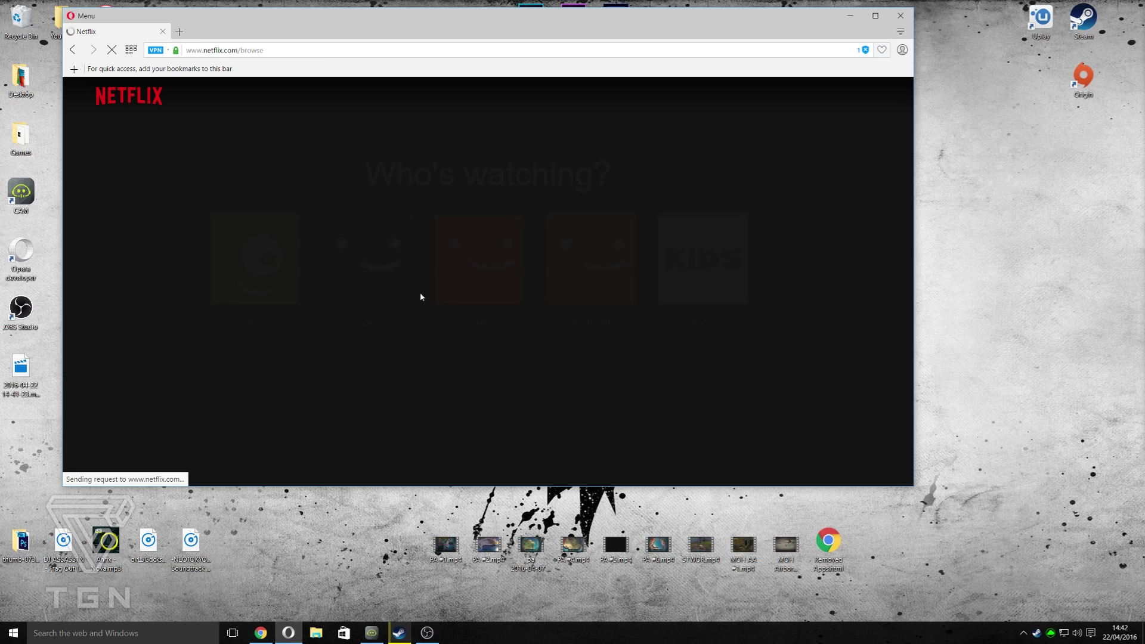
pyautogui.click(295, 298)
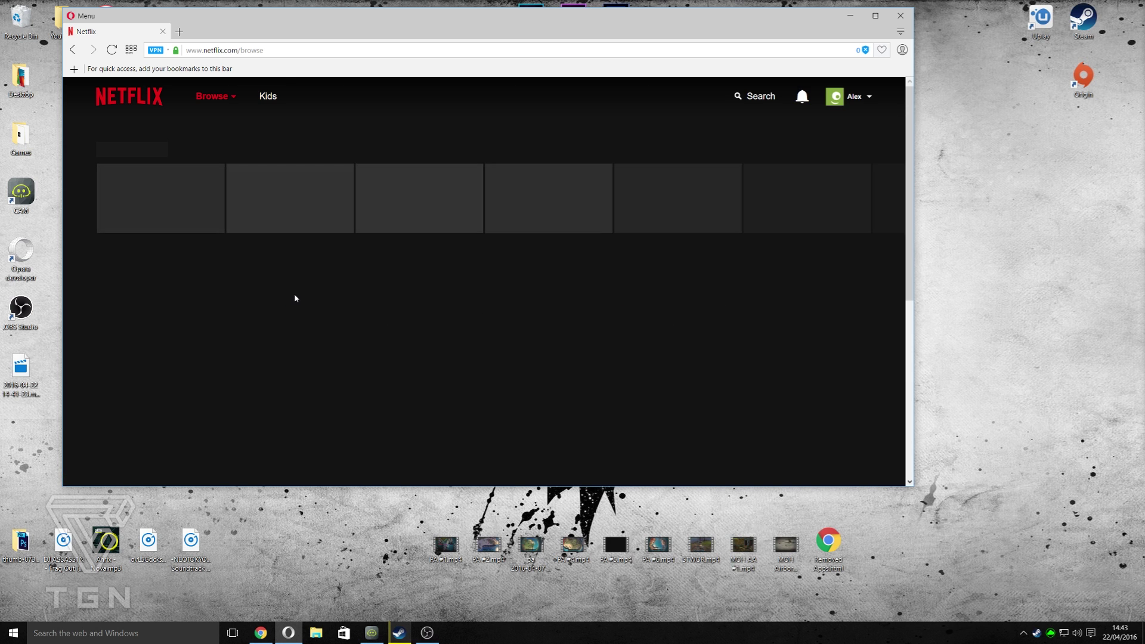
pyautogui.scroll(-4, 339, 299)
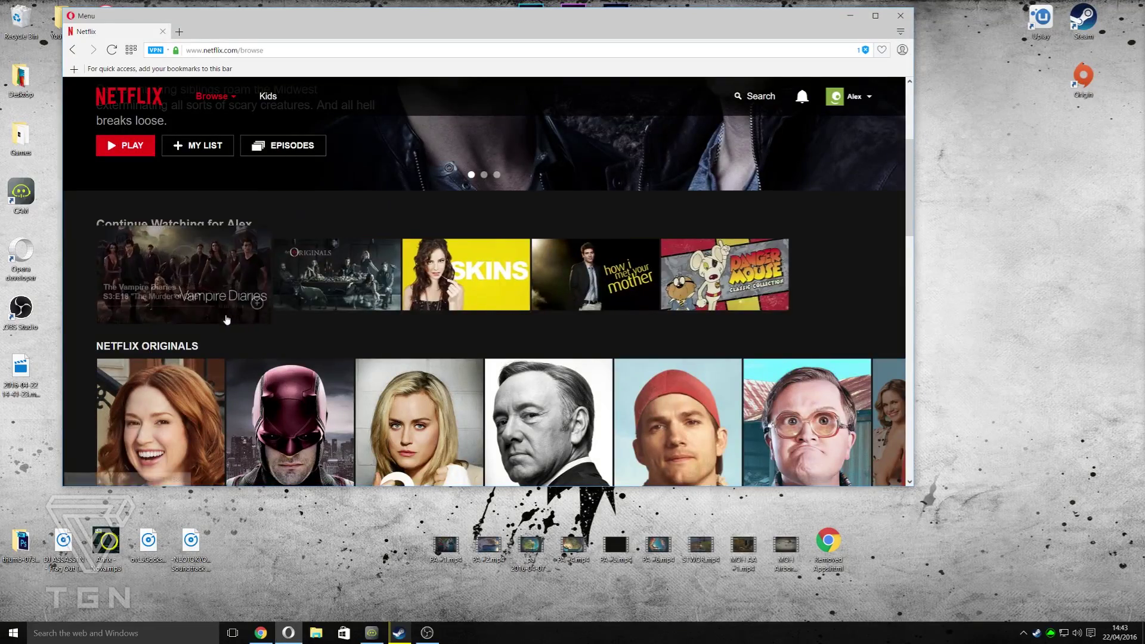
pyautogui.scroll(1, 441, 316)
pyautogui.scroll(-6, 442, 316)
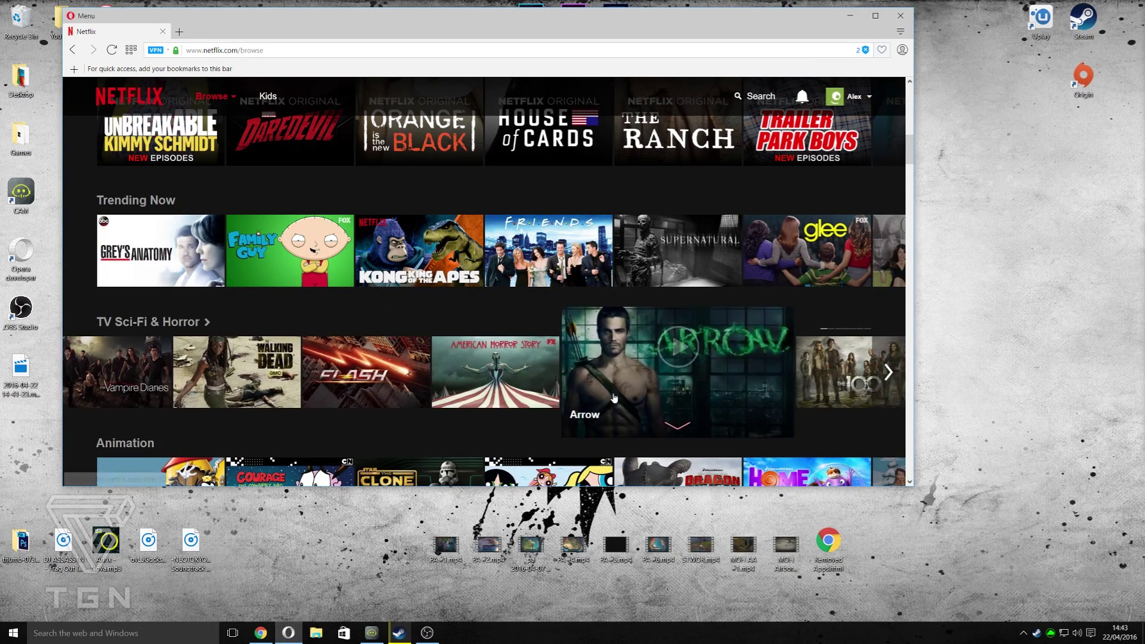
pyautogui.scroll(3, 677, 370)
pyautogui.click(155, 50)
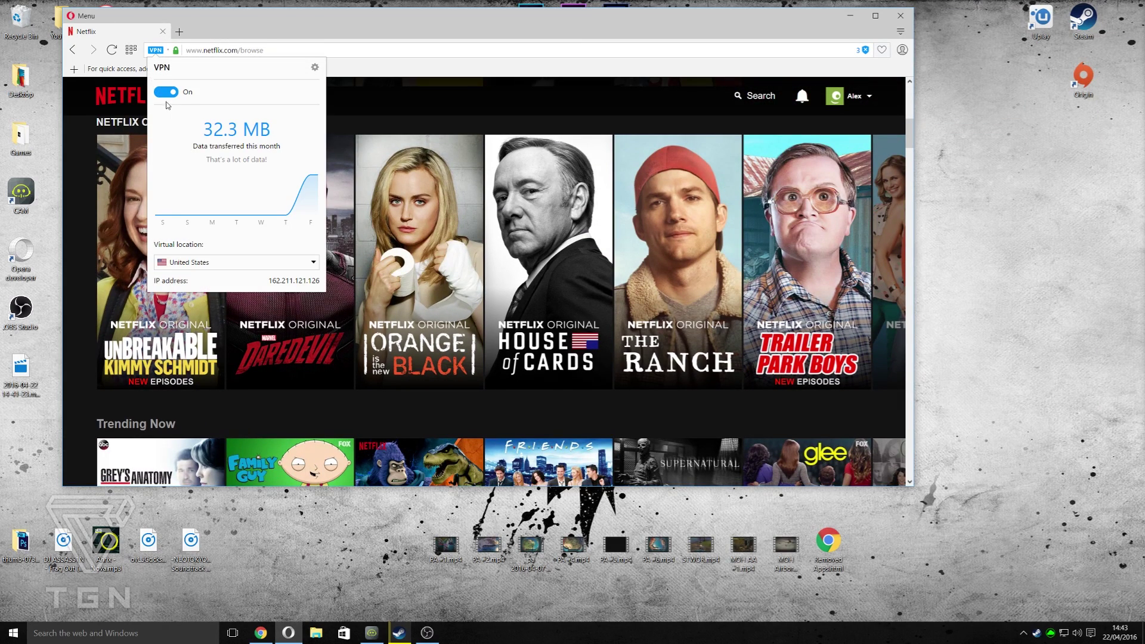
# Step: Turn the VPN off and reload the Netflix browse page
pyautogui.click(165, 92)
pyautogui.click(270, 49)
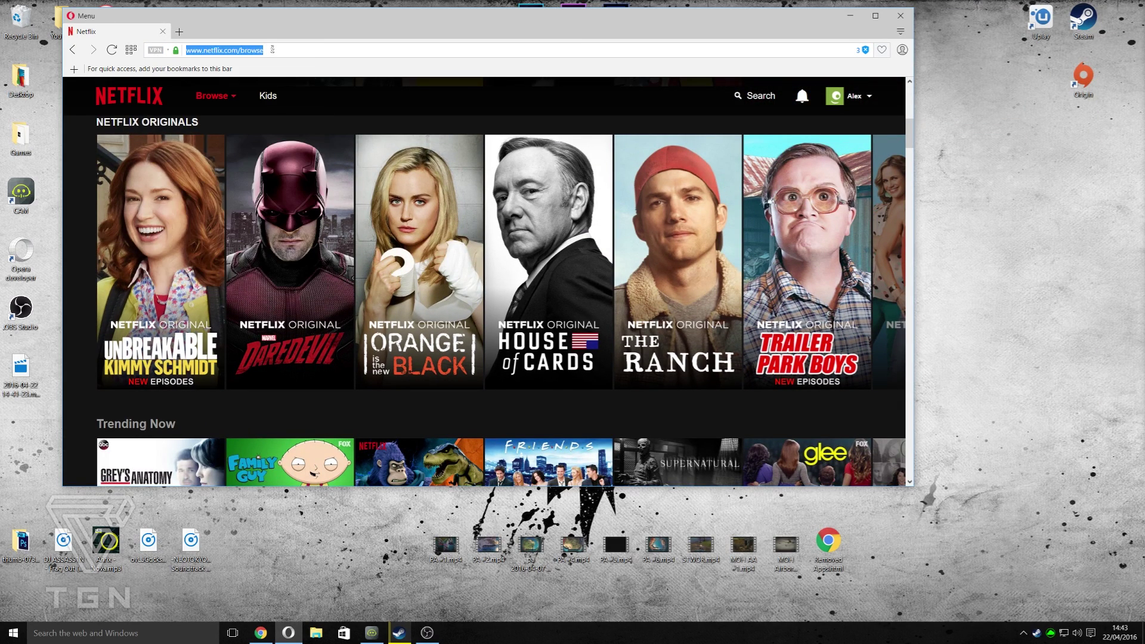
pyautogui.press('Return')
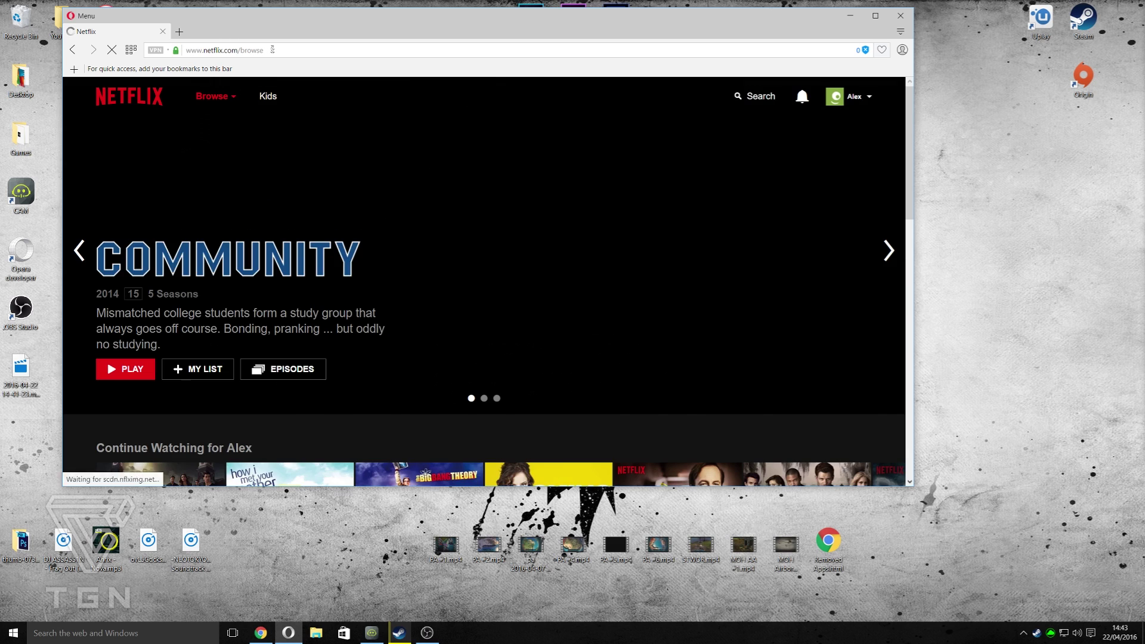
pyautogui.scroll(-4, 658, 126)
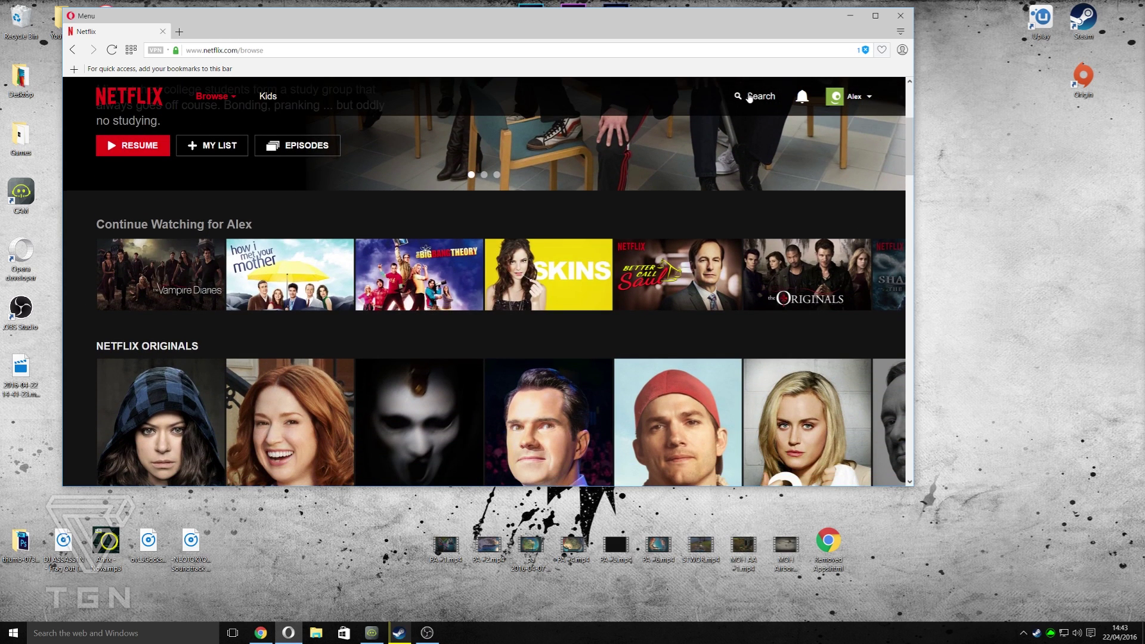
# Step: Search Netflix for 'family' and then 'the walking dead', then clear the search
pyautogui.click(749, 97)
pyautogui.write('famil')
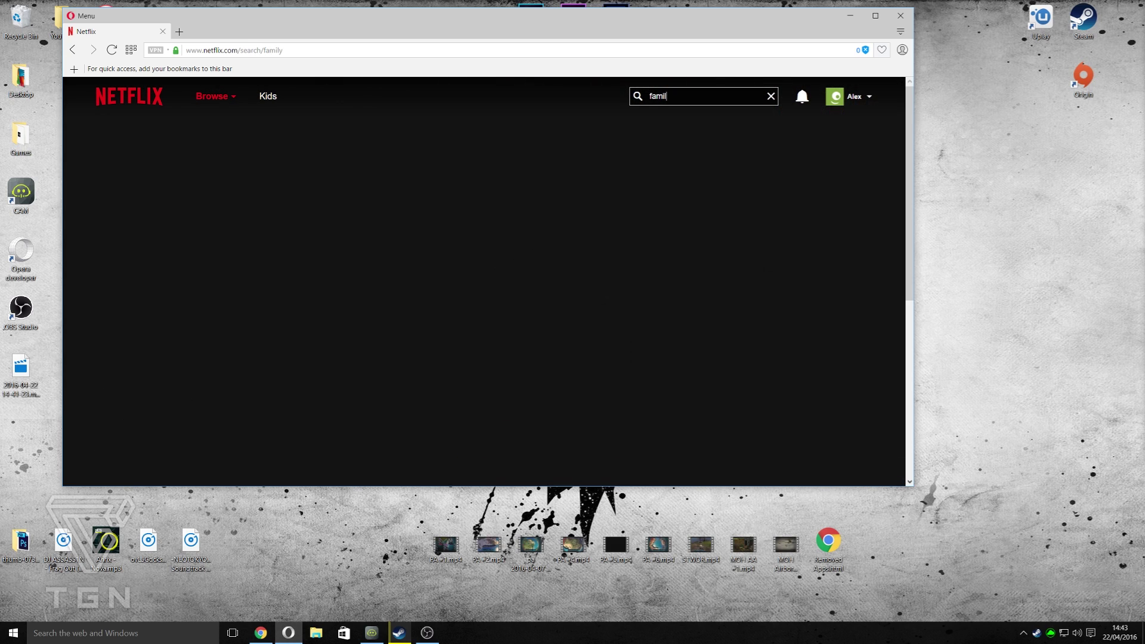
pyautogui.write('y gy')
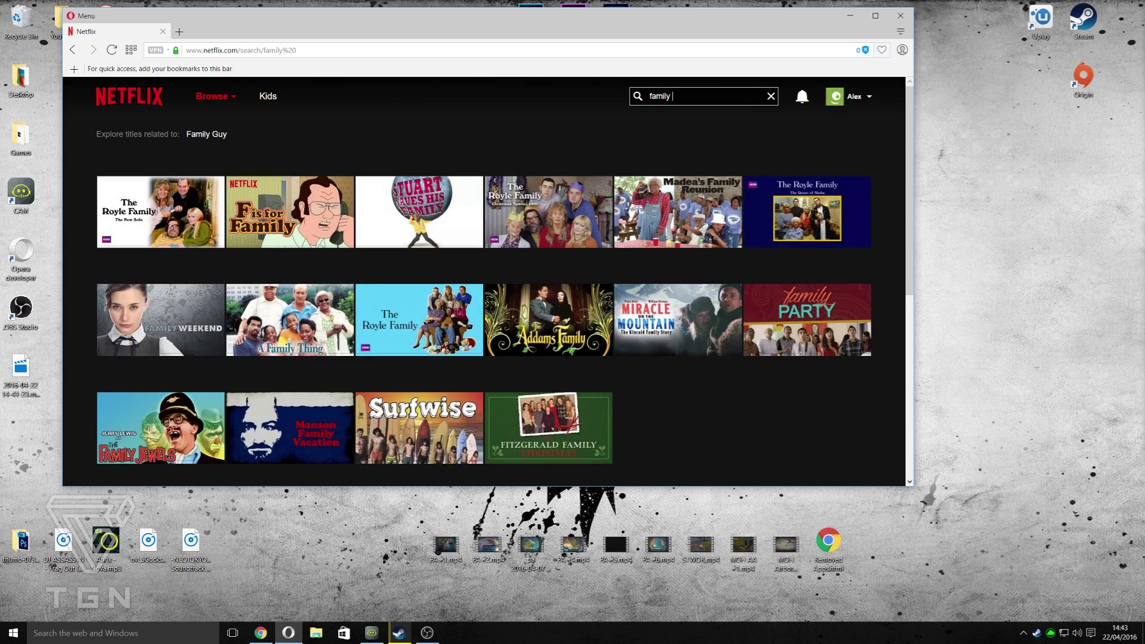
pyautogui.press('BackSpace')
pyautogui.press('BackSpace')
pyautogui.press('BackSpace')
pyautogui.press('BackSpace')
pyautogui.press('BackSpace')
pyautogui.press('BackSpace')
pyautogui.press('BackSpace')
pyautogui.press('BackSpace')
pyautogui.press('BackSpace')
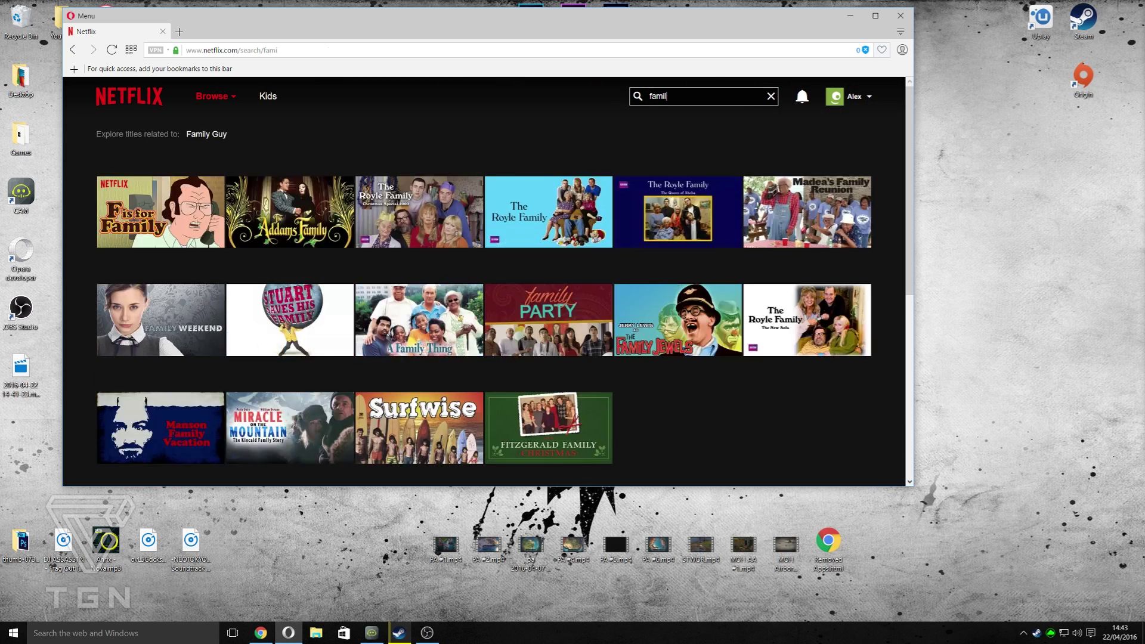
pyautogui.write('the walkinhg')
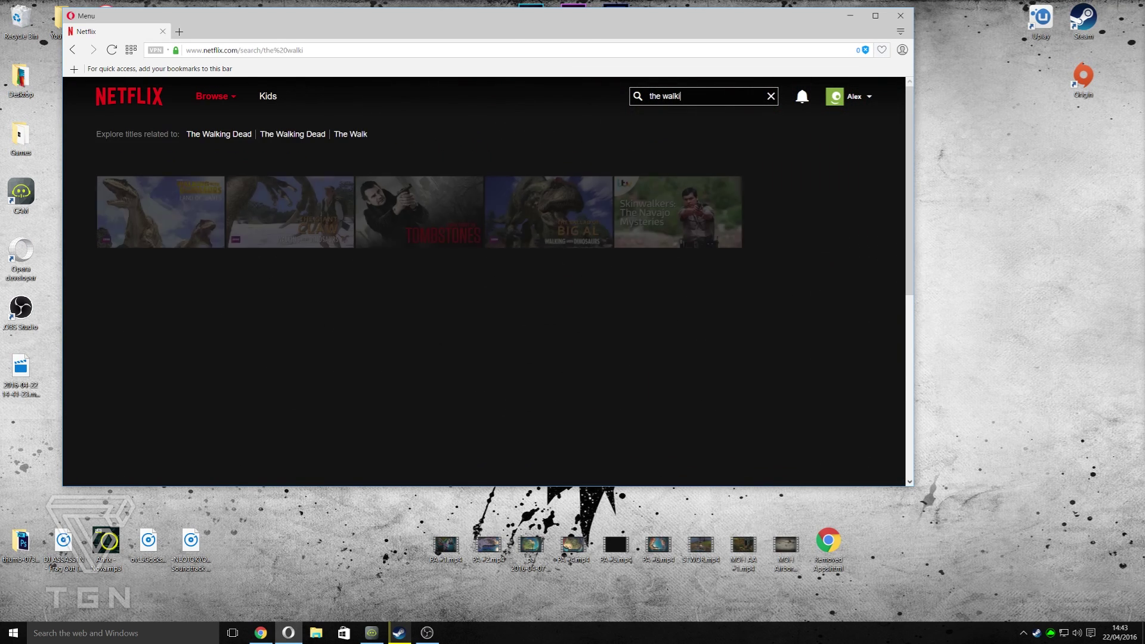
pyautogui.press('BackSpace')
pyautogui.press('BackSpace')
pyautogui.write('g ded')
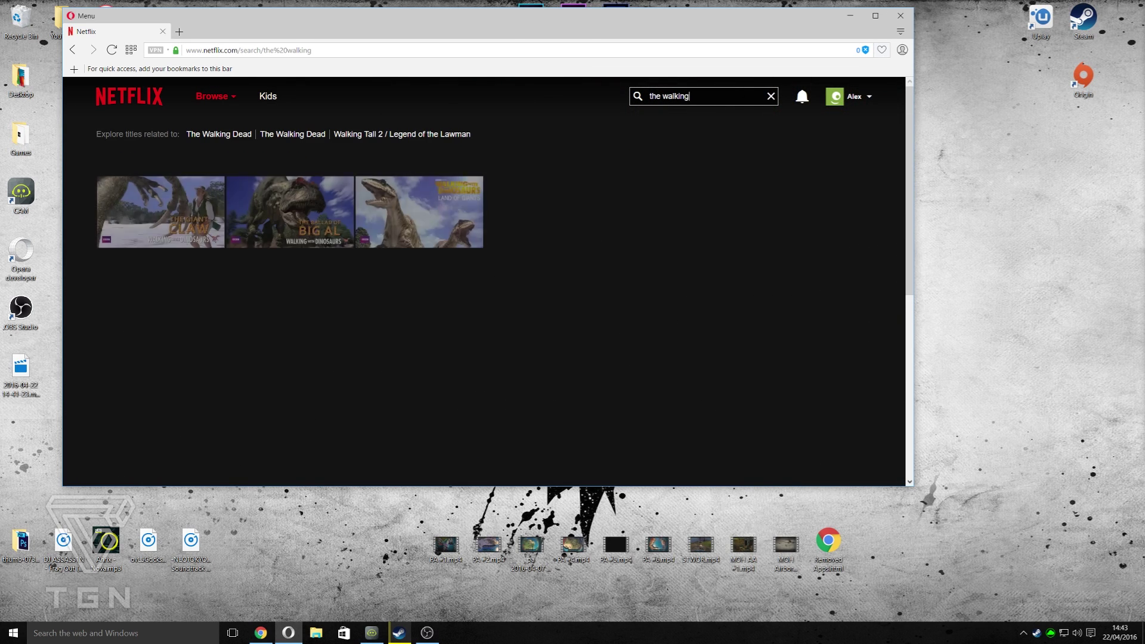
pyautogui.press('BackSpace')
pyautogui.press('BackSpace')
pyautogui.press('BackSpace')
pyautogui.press('BackSpace')
pyautogui.press('BackSpace')
pyautogui.press('BackSpace')
pyautogui.press('BackSpace')
pyautogui.press('BackSpace')
pyautogui.press('BackSpace')
pyautogui.press('BackSpace')
pyautogui.press('BackSpace')
pyautogui.press('BackSpace')
pyautogui.press('BackSpace')
pyautogui.press('BackSpace')
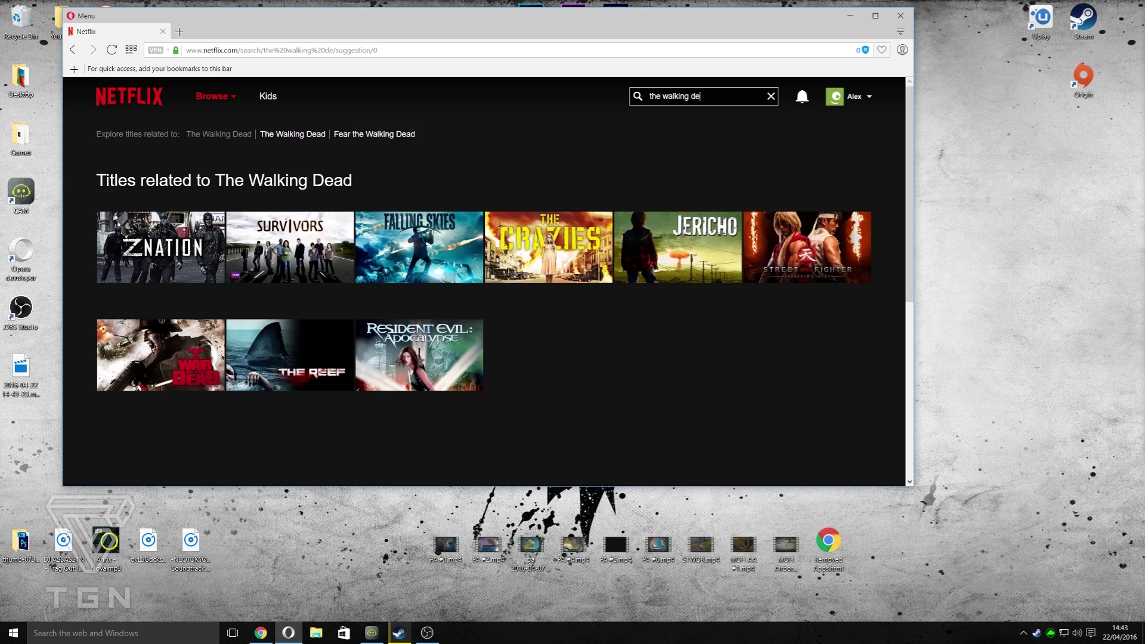
pyautogui.press('BackSpace')
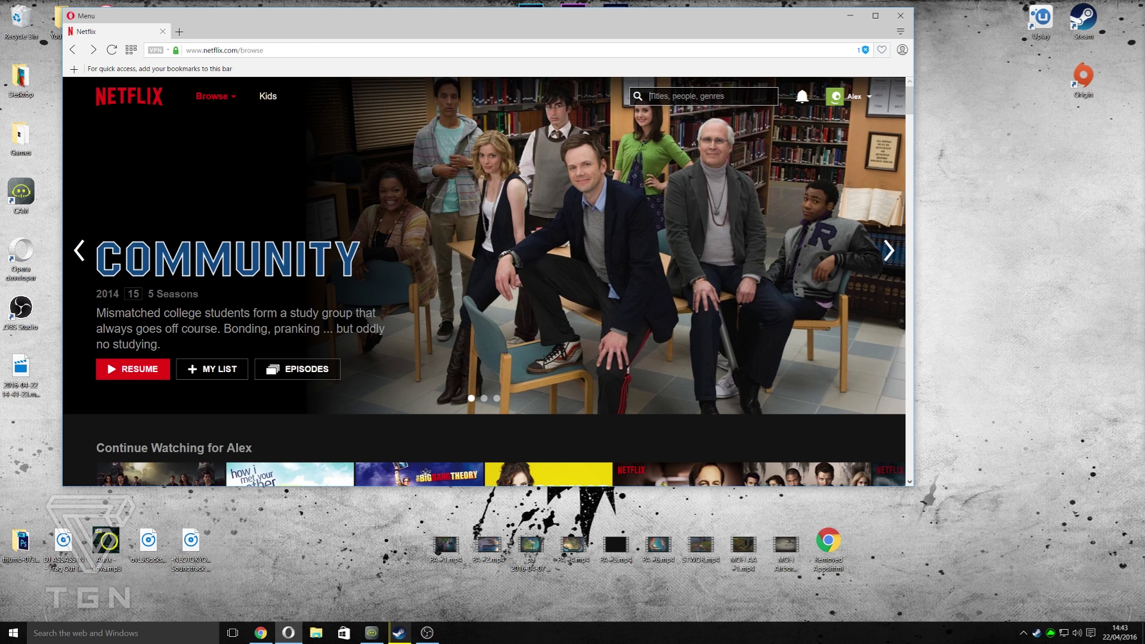
# Step: Turn the VPN back on and reload the Netflix browse page
pyautogui.click(156, 50)
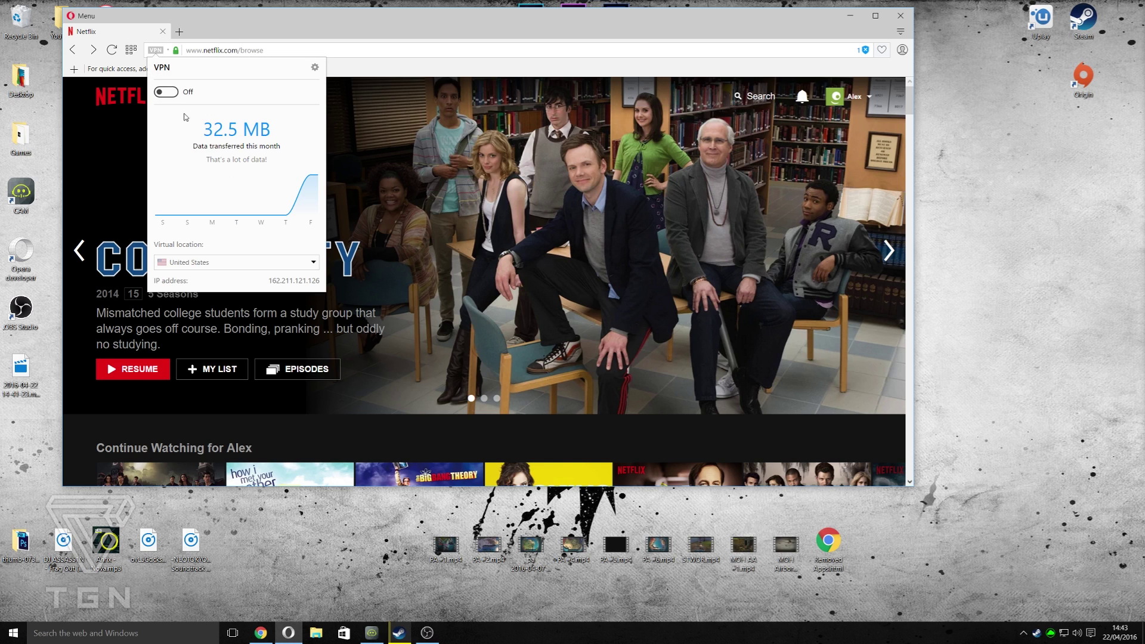
pyautogui.click(162, 93)
pyautogui.click(232, 52)
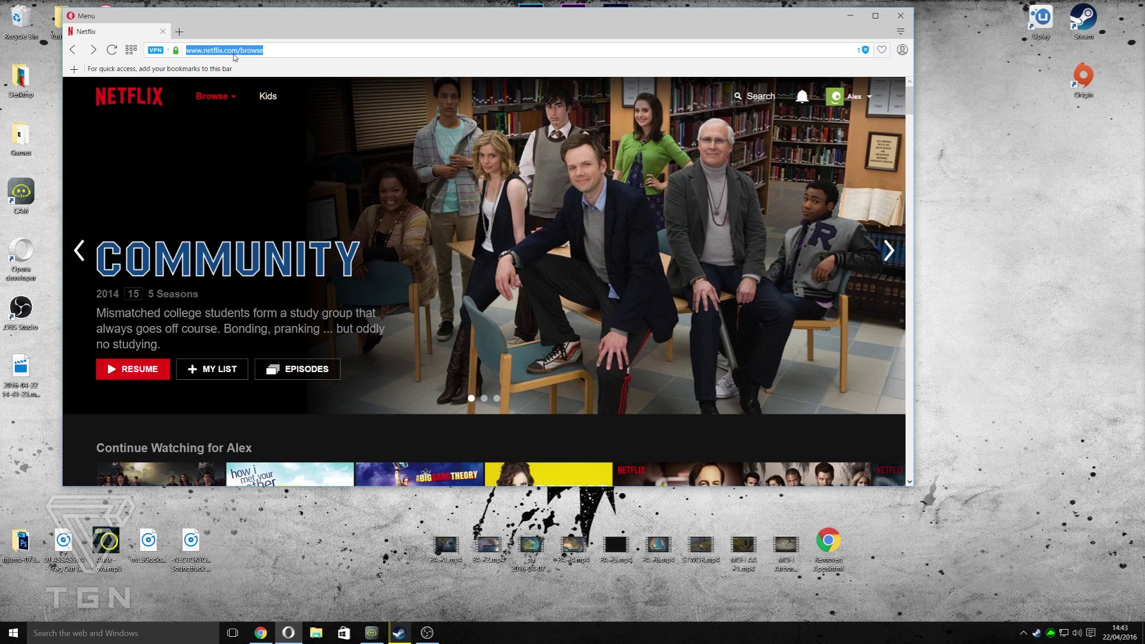
pyautogui.press('Return')
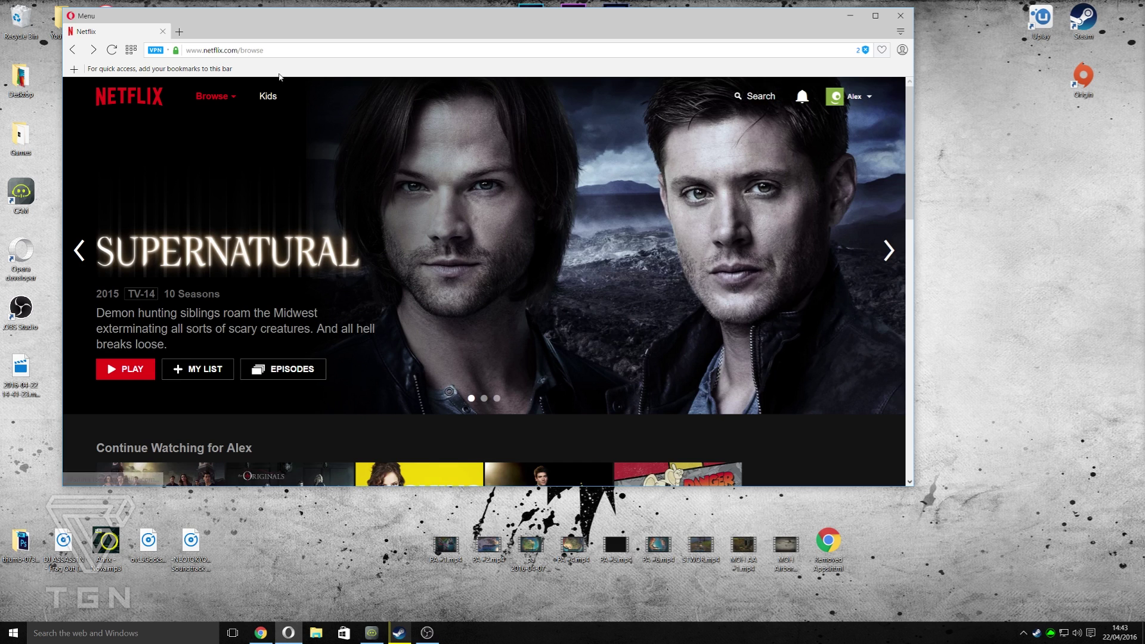
pyautogui.scroll(-2, 726, 190)
pyautogui.scroll(2, 727, 190)
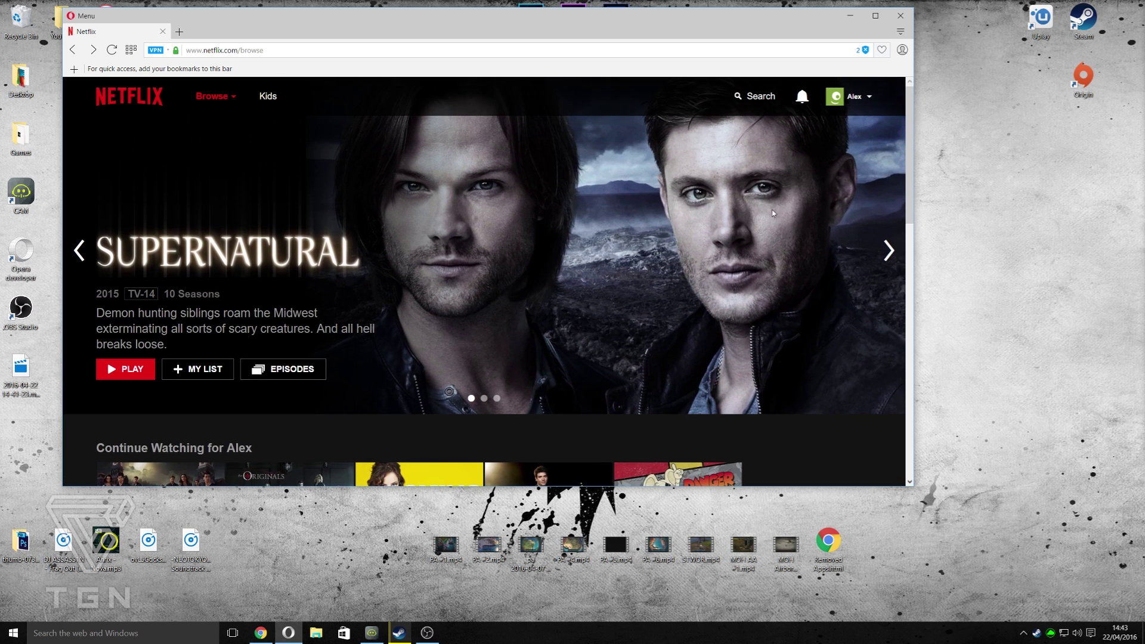
# Step: Advance the featured banner past Supernatural to The Walking Dead and The Flash
pyautogui.click(884, 250)
pyautogui.click(884, 251)
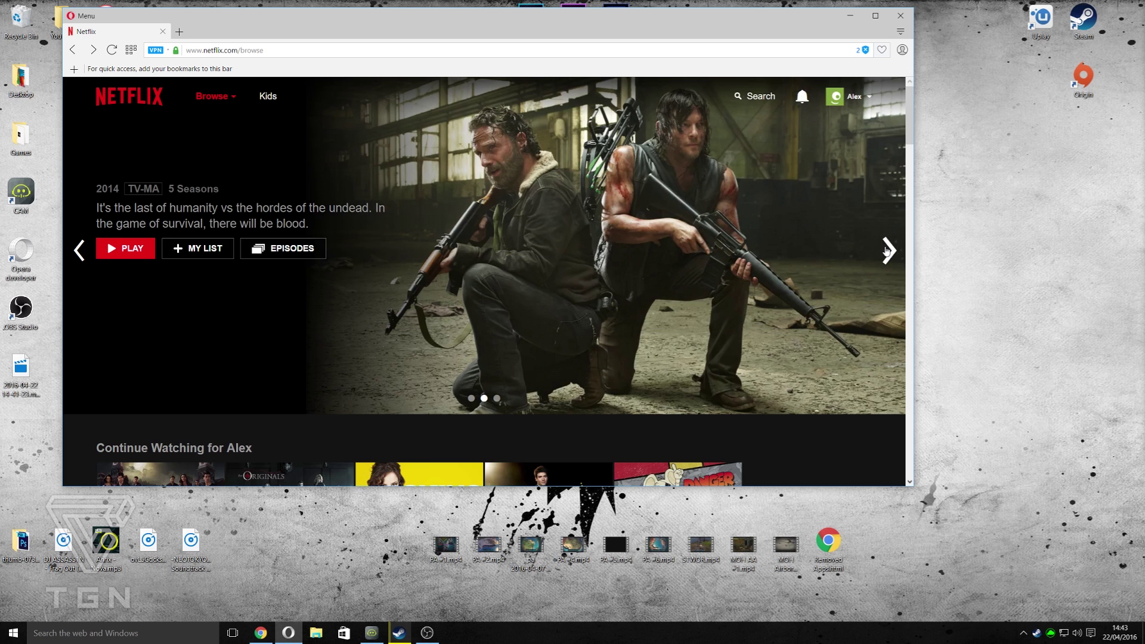
pyautogui.click(886, 250)
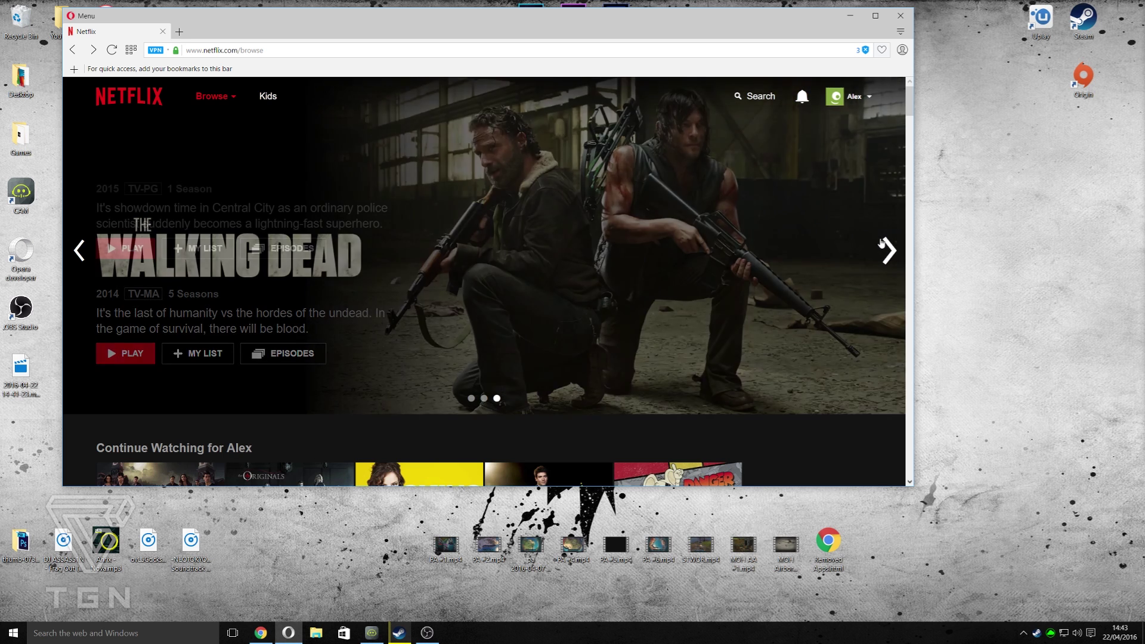
pyautogui.scroll(-1, 466, 202)
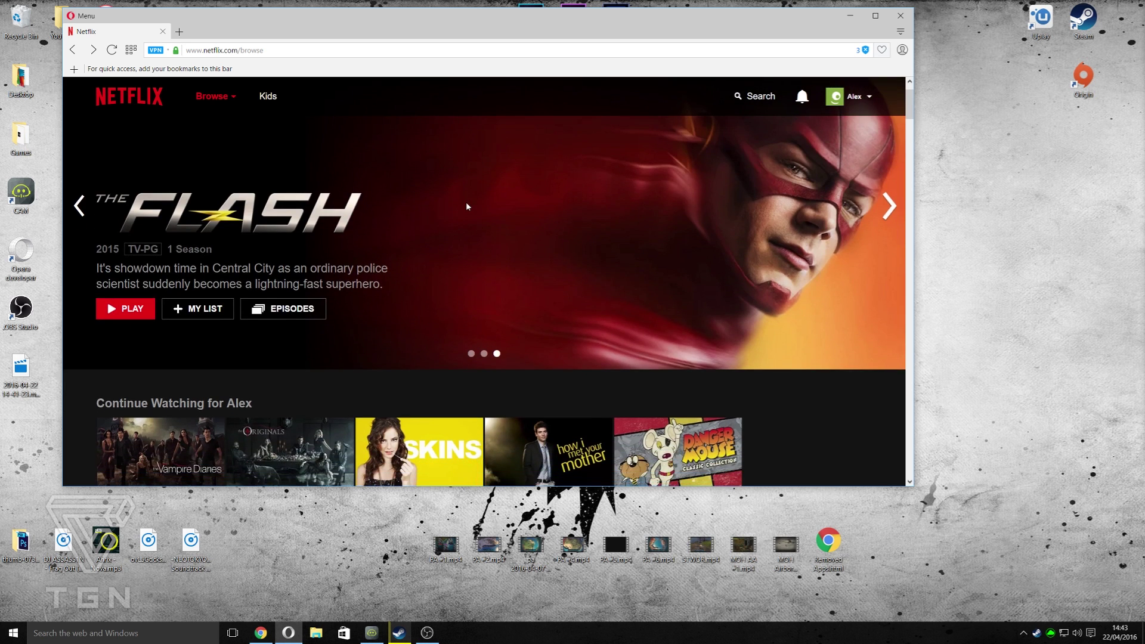
pyautogui.scroll(1, 466, 202)
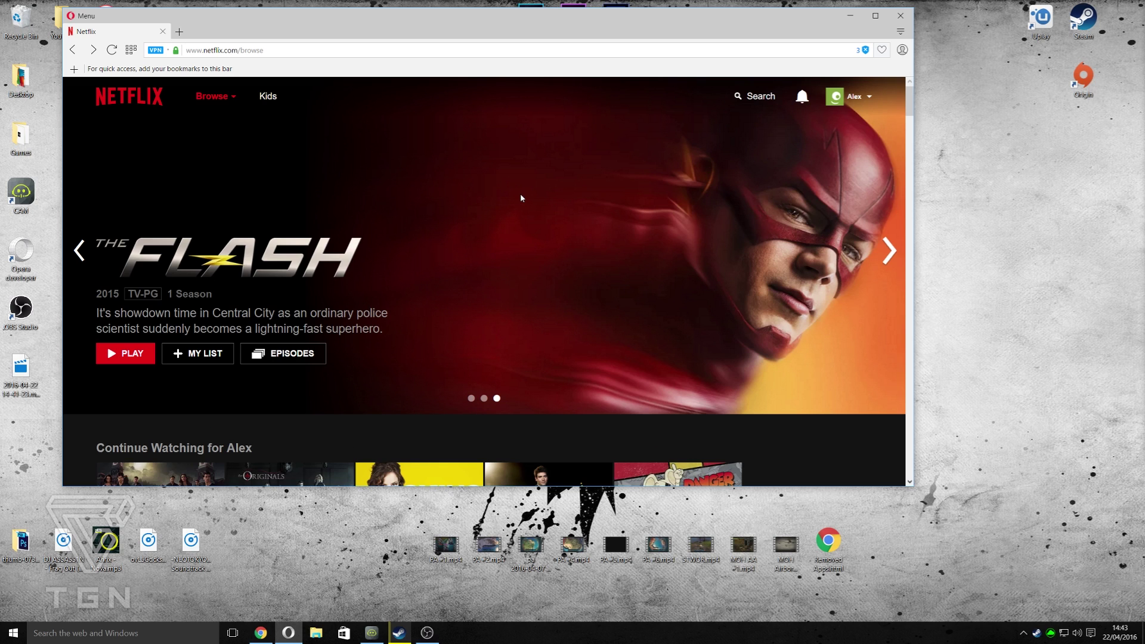